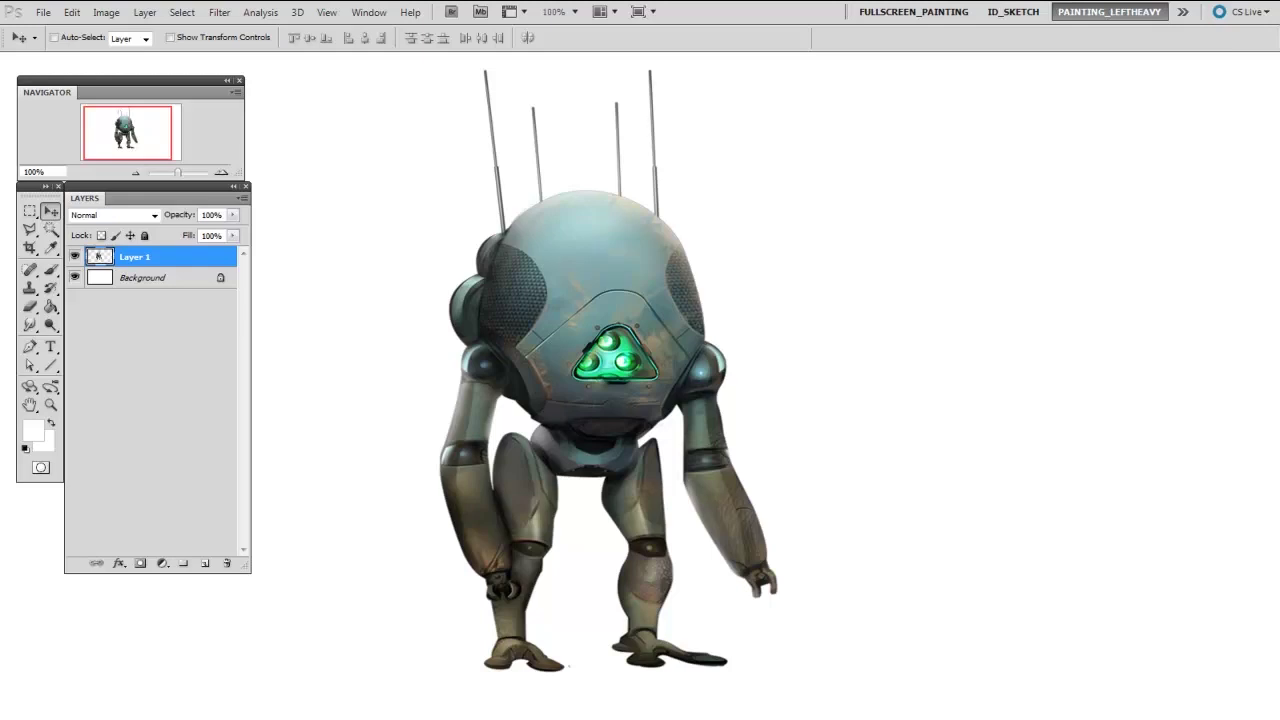
key("ctrl+t")
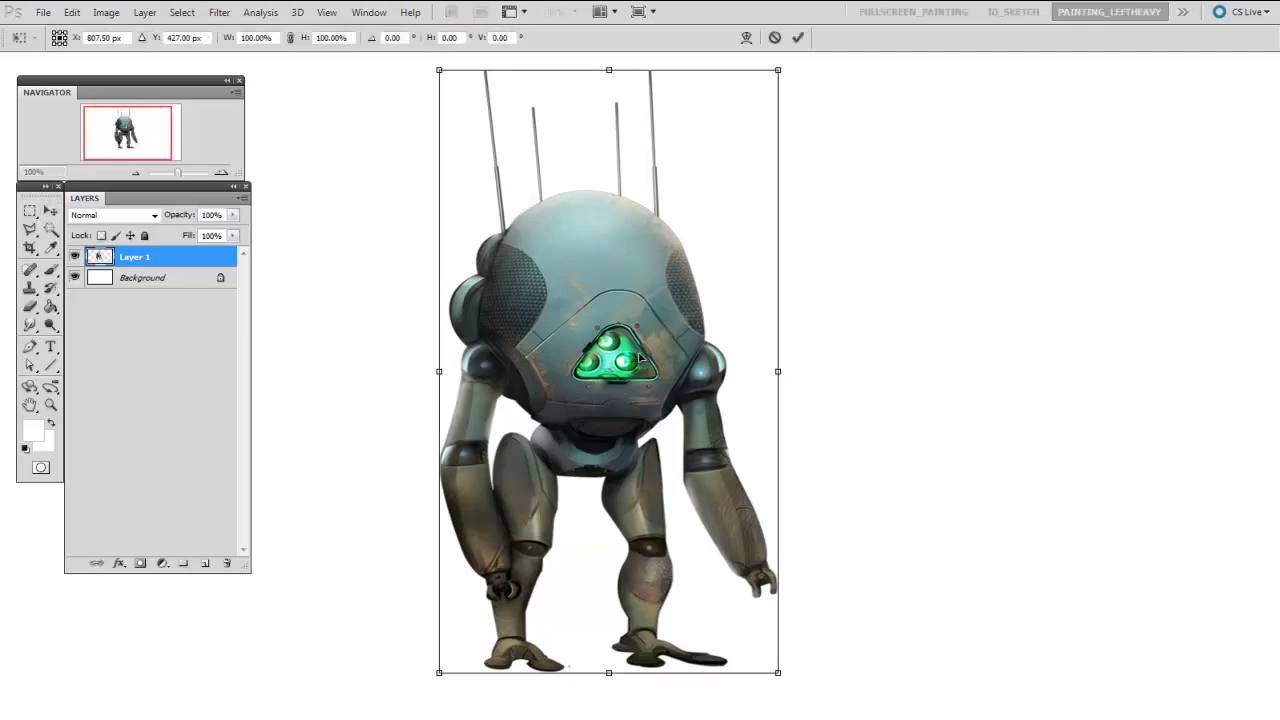
right_click(644, 350)
left_click(683, 470)
left_click_drag(737, 394, 805, 390)
left_click_drag(472, 378, 440, 380)
left_click_drag(860, 473, 738, 438)
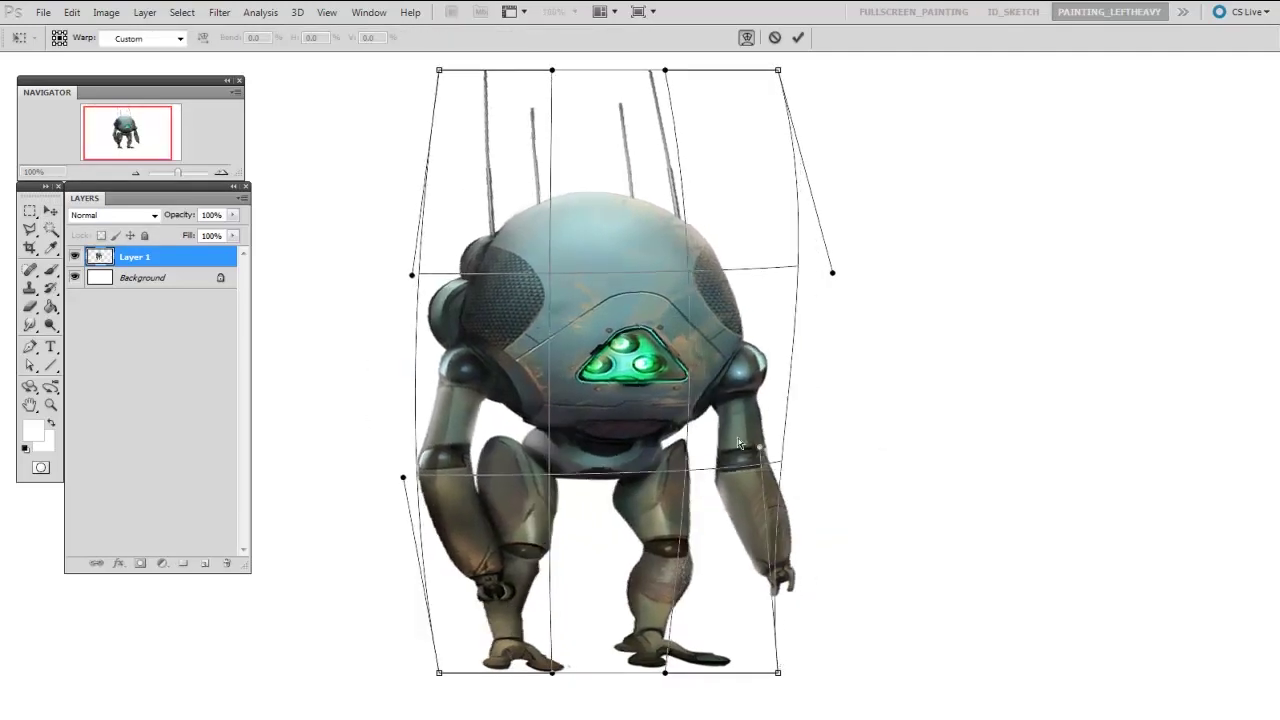
left_click_drag(835, 276, 789, 234)
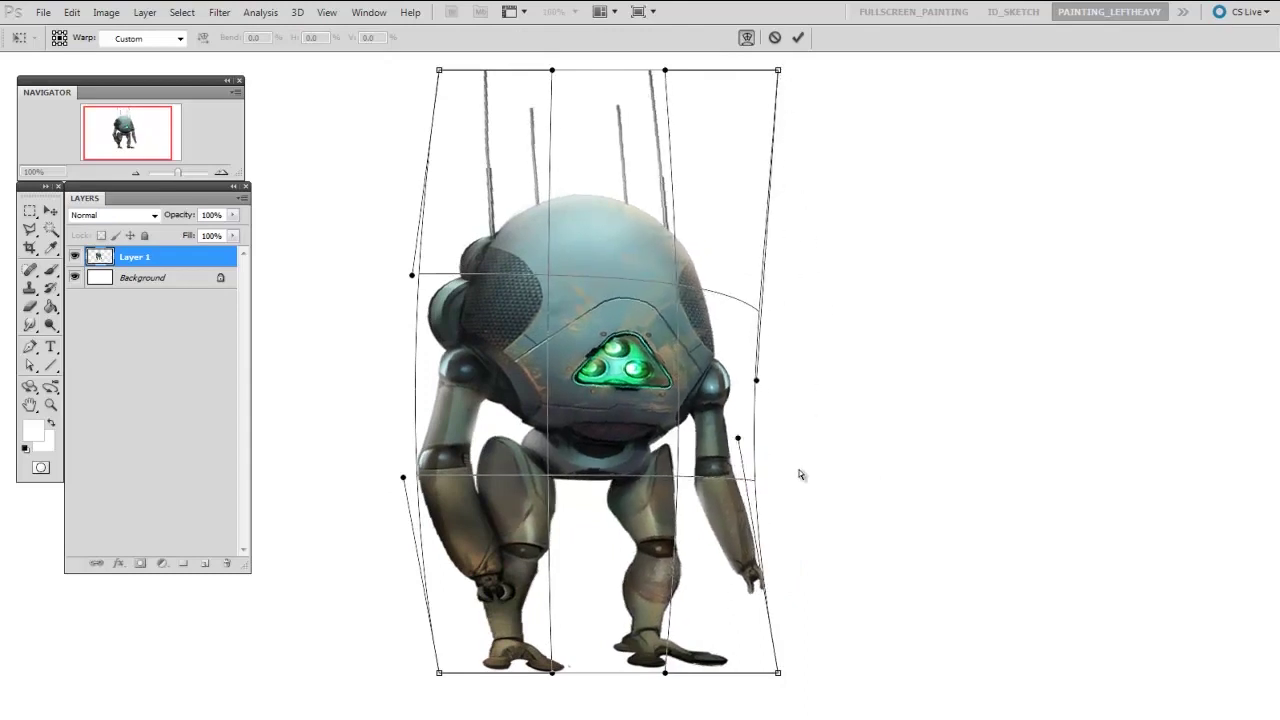
key("Return")
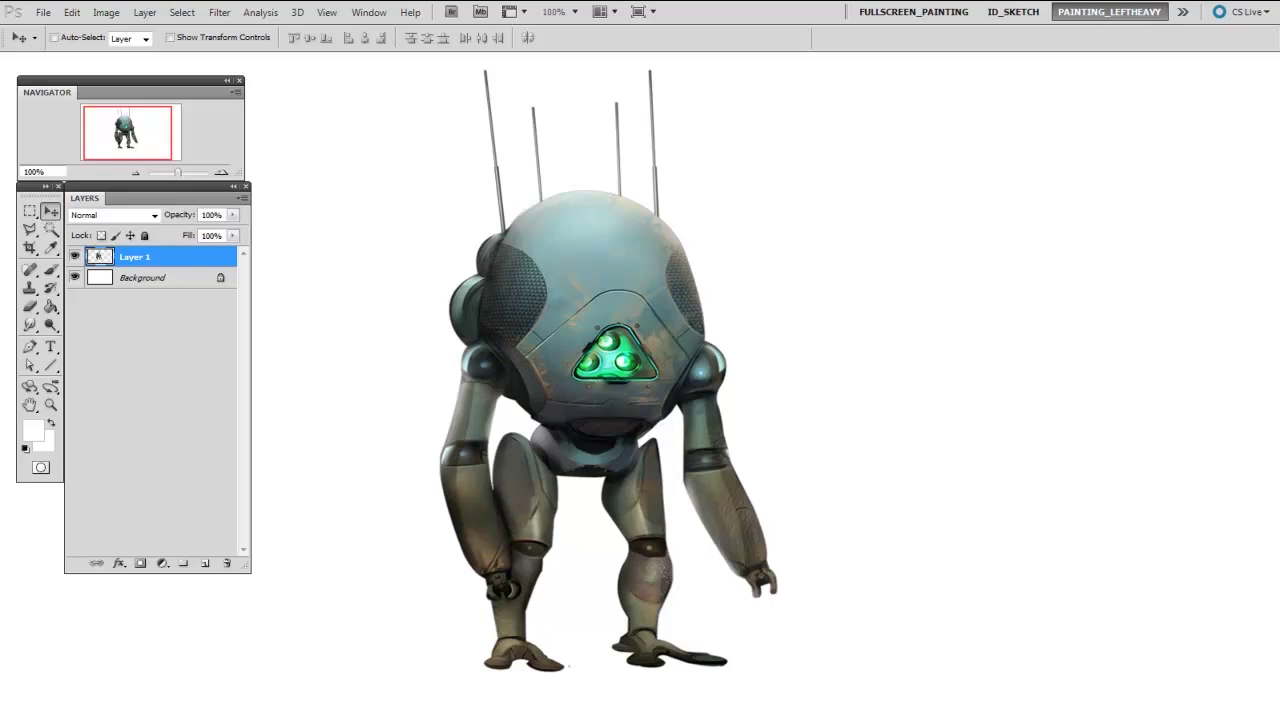
Step: Start Edit > Puppet Warp on the robot and pin both feet, the left shin and left knee
left_click(73, 12)
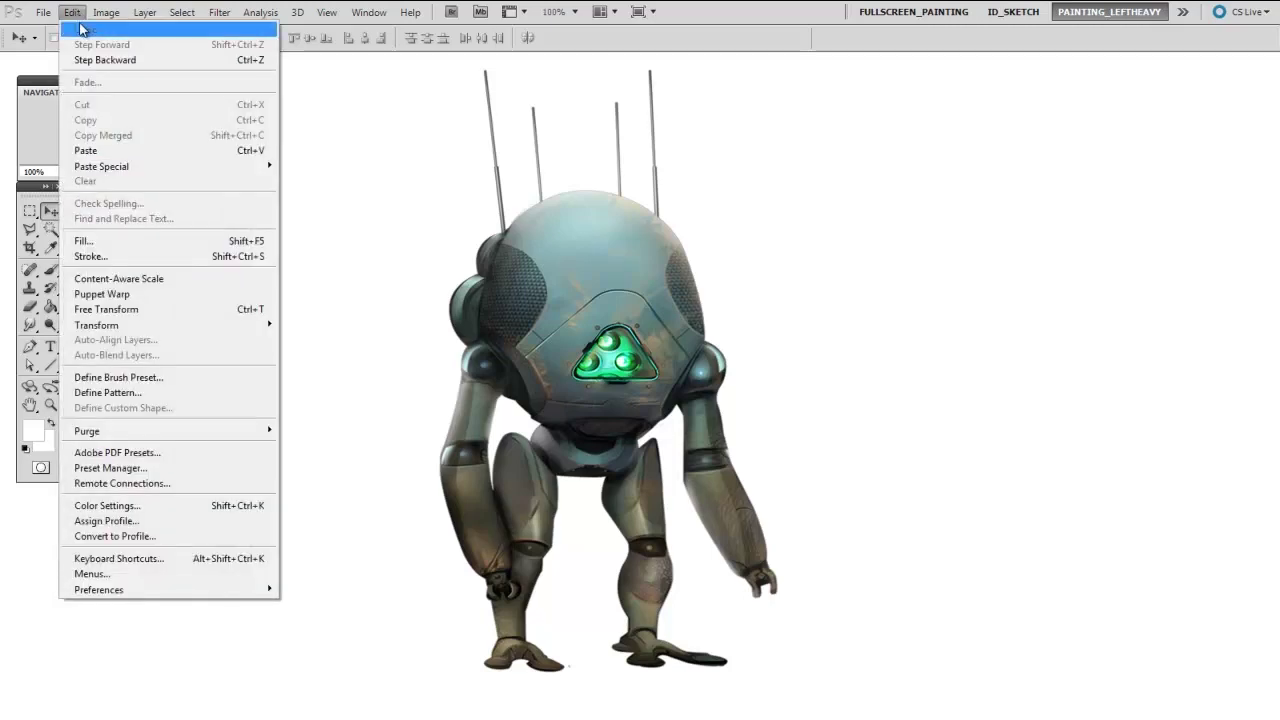
left_click(197, 295)
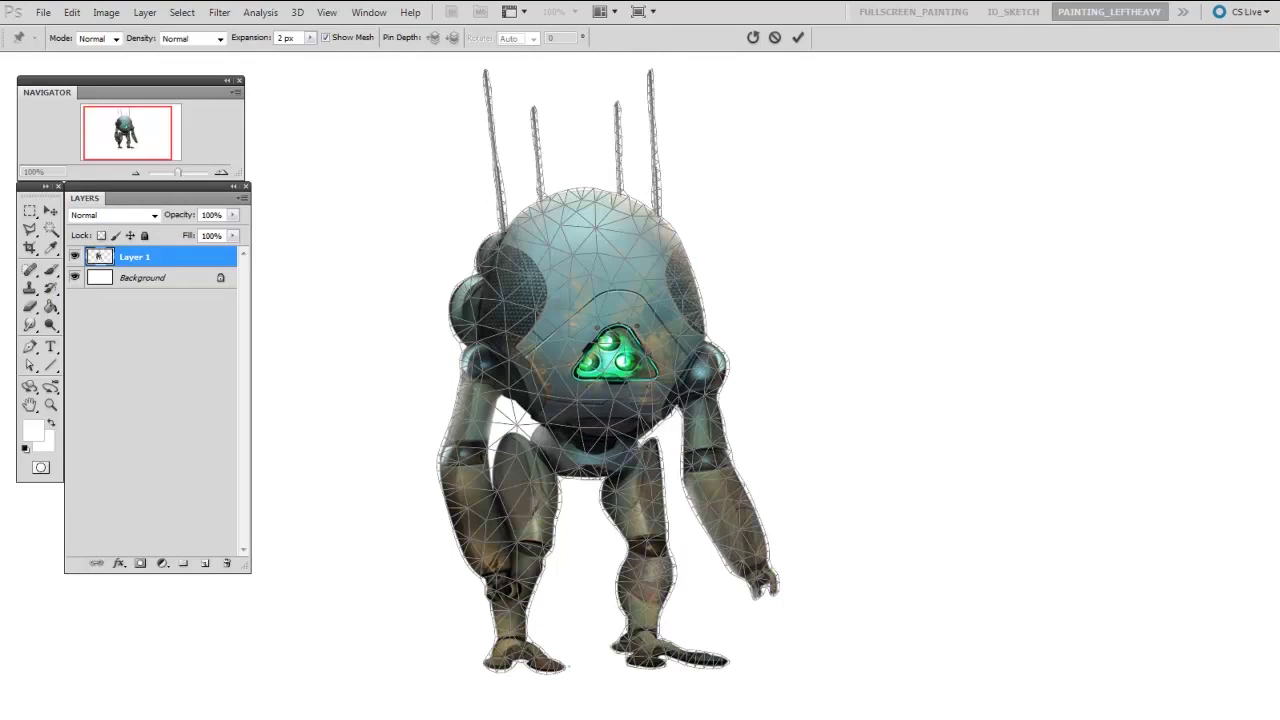
left_click(510, 644)
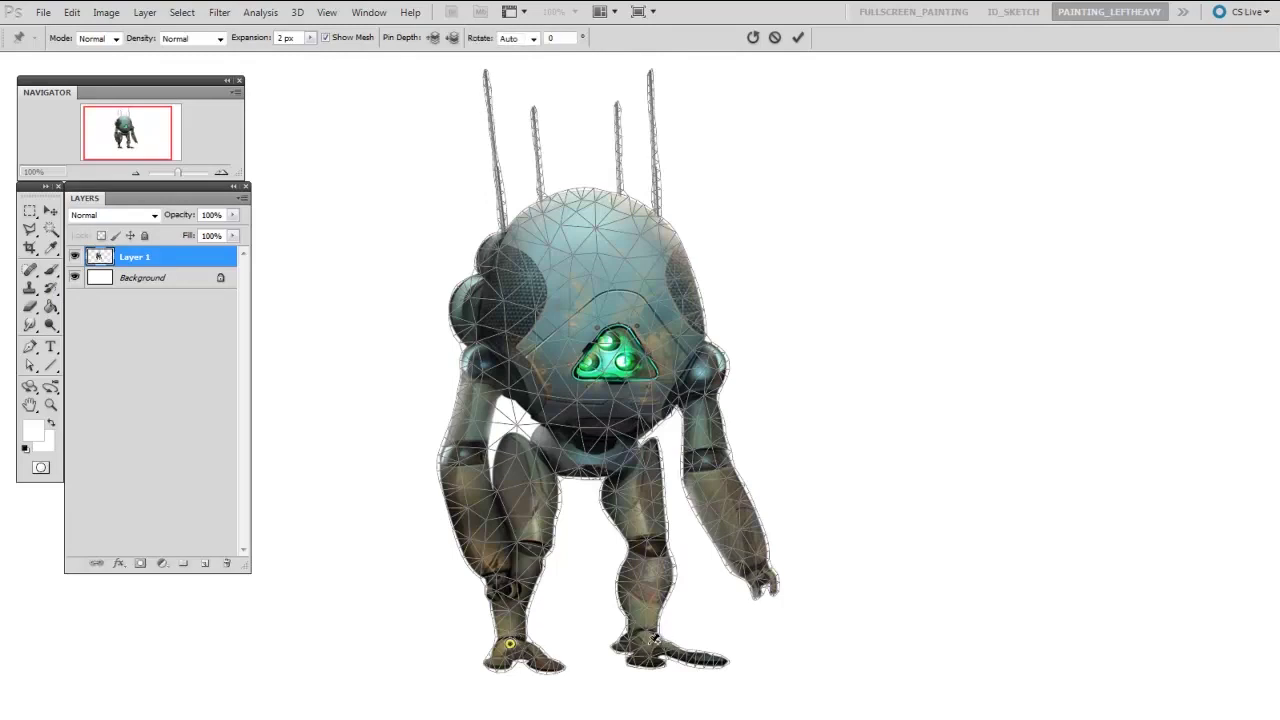
left_click(648, 640)
left_click(494, 556)
left_click(458, 453)
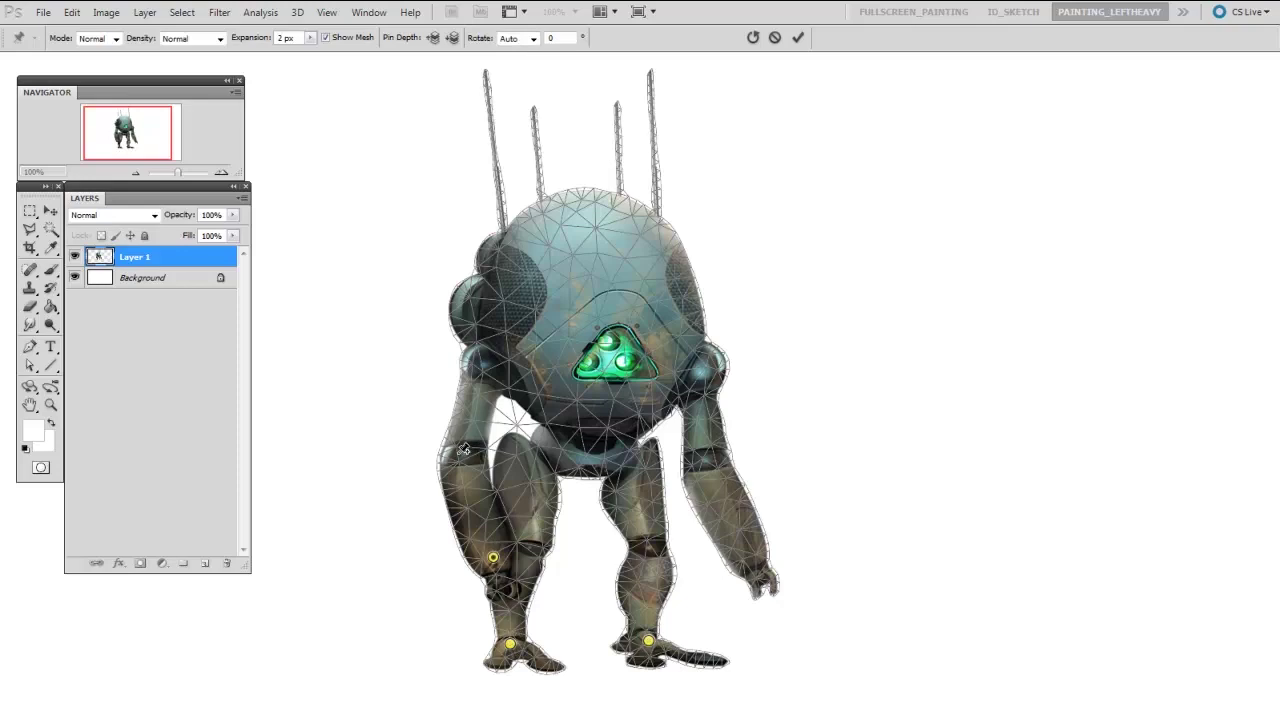
Step: Pin the head, lower body, both thighs, both shoulders, the right elbow and right hand
left_click(476, 306)
left_click(588, 201)
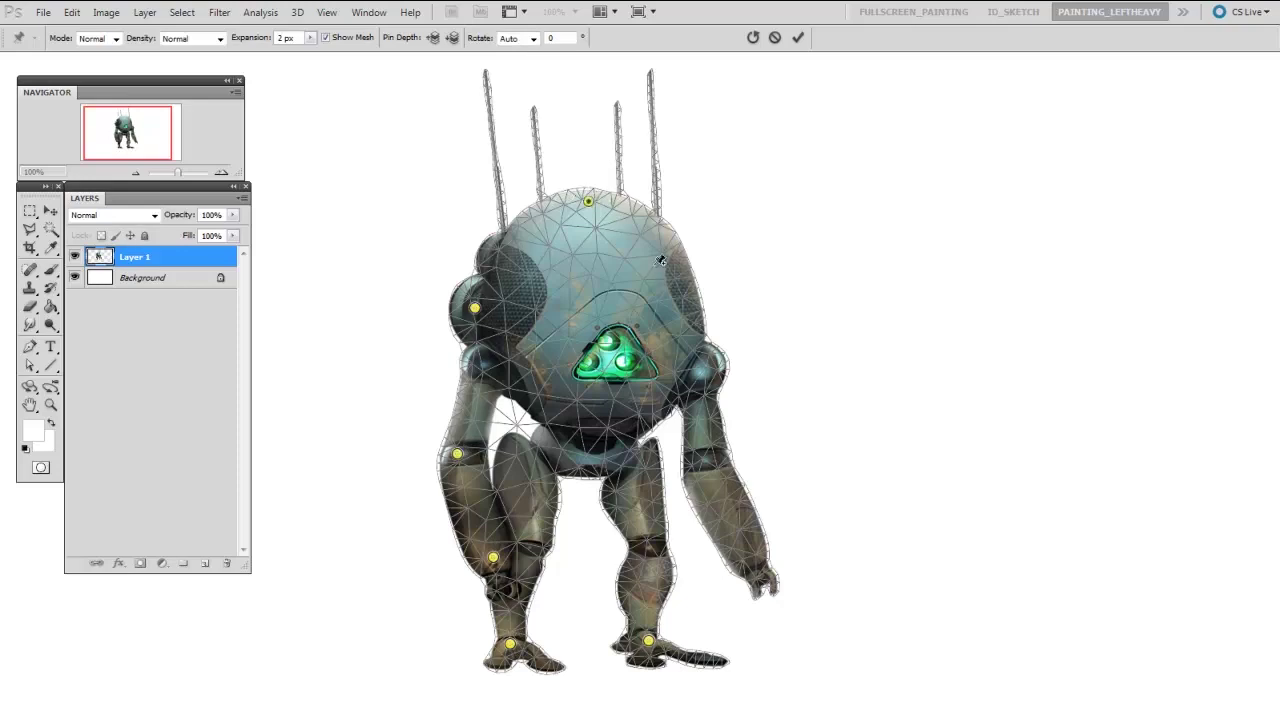
left_click(594, 443)
left_click(533, 457)
left_click(633, 465)
left_click(484, 368)
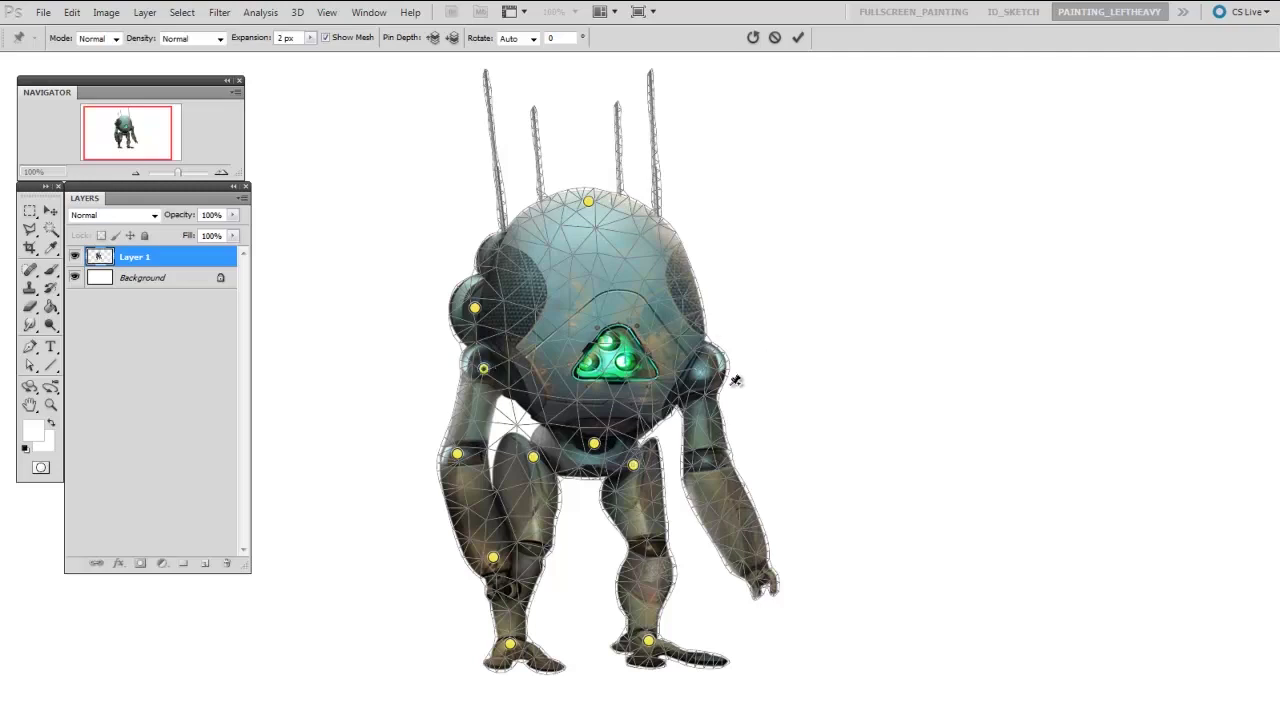
left_click(701, 374)
left_click(709, 460)
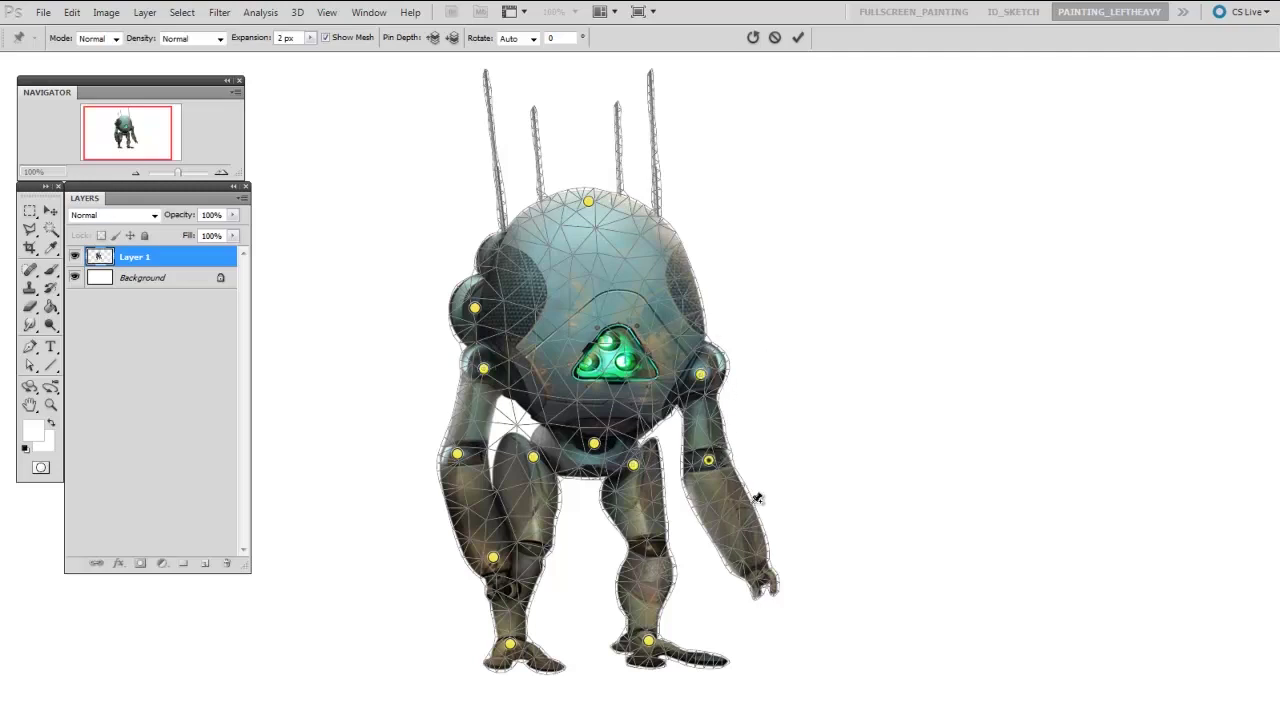
left_click(755, 572)
Step: Bend the right hand and elbow pins slightly outward and shift the front foot right
left_click_drag(757, 574, 776, 550)
left_click_drag(708, 460, 730, 456)
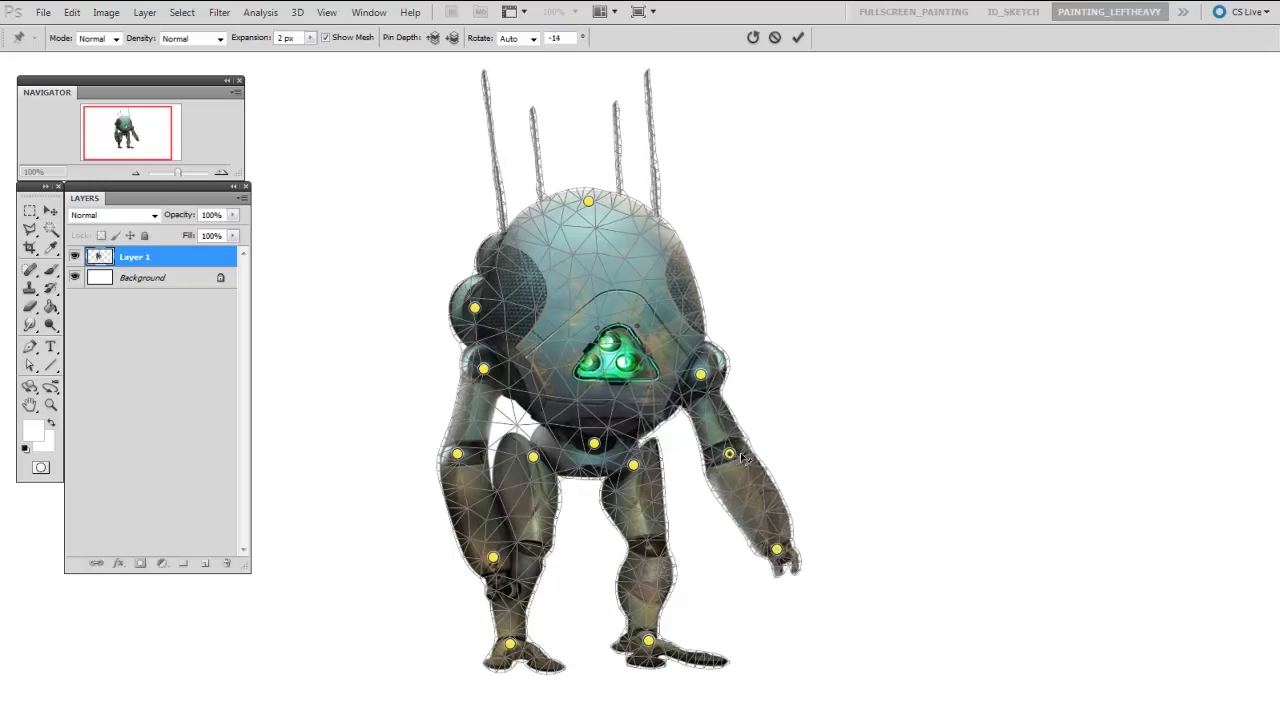
mouse_move(776, 549)
left_mouse_down()
mouse_move(814, 537)
mouse_move(862, 456)
mouse_move(846, 514)
mouse_move(776, 558)
left_mouse_up()
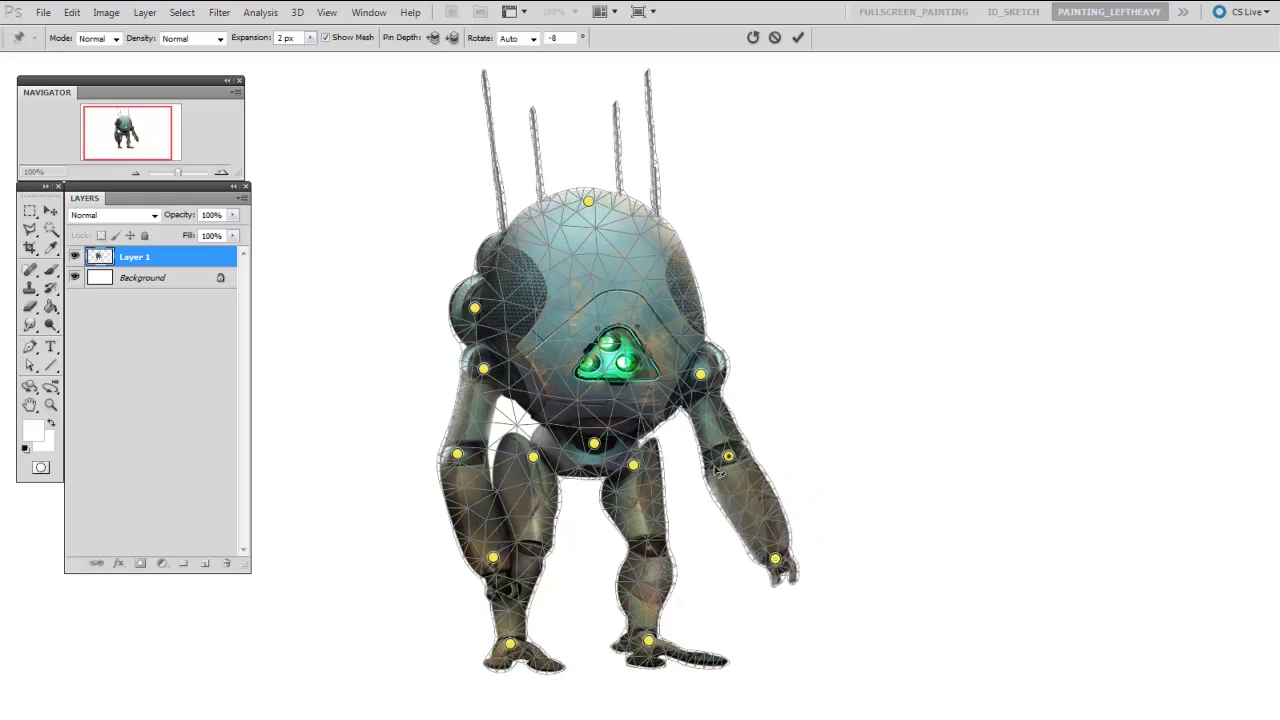
left_click_drag(729, 456, 716, 463)
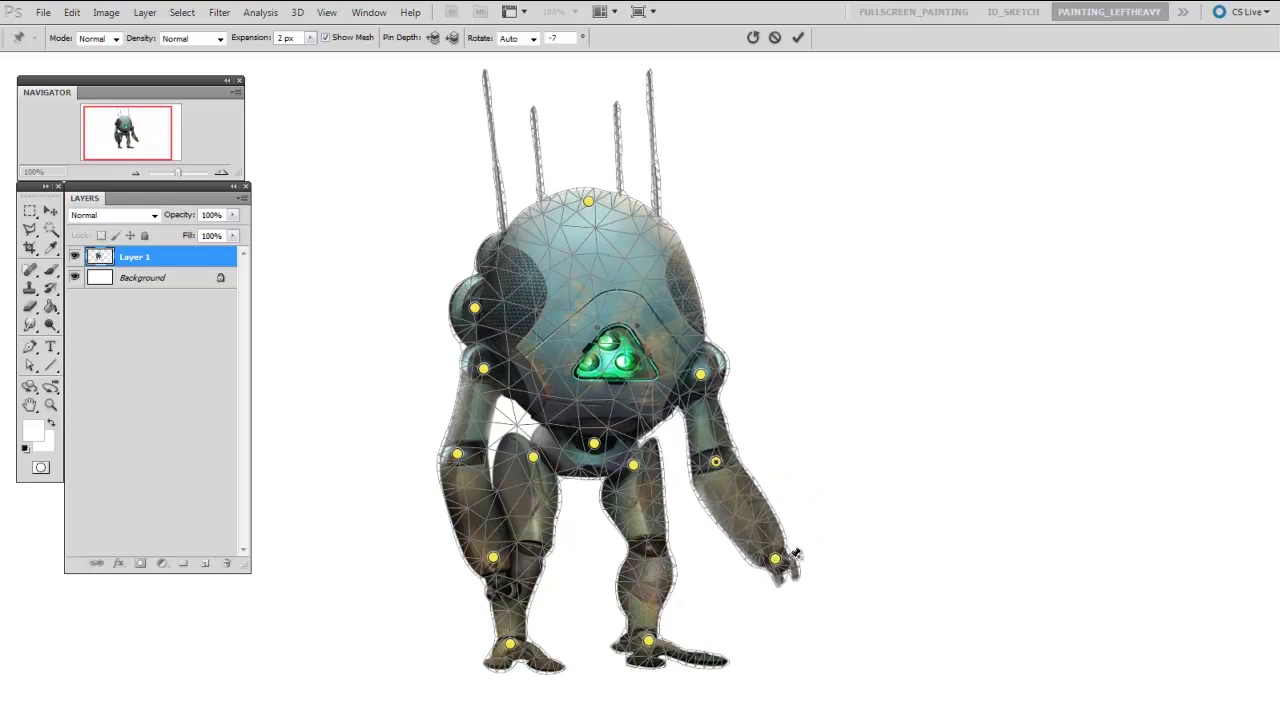
left_click_drag(648, 641, 676, 636)
left_click(510, 640)
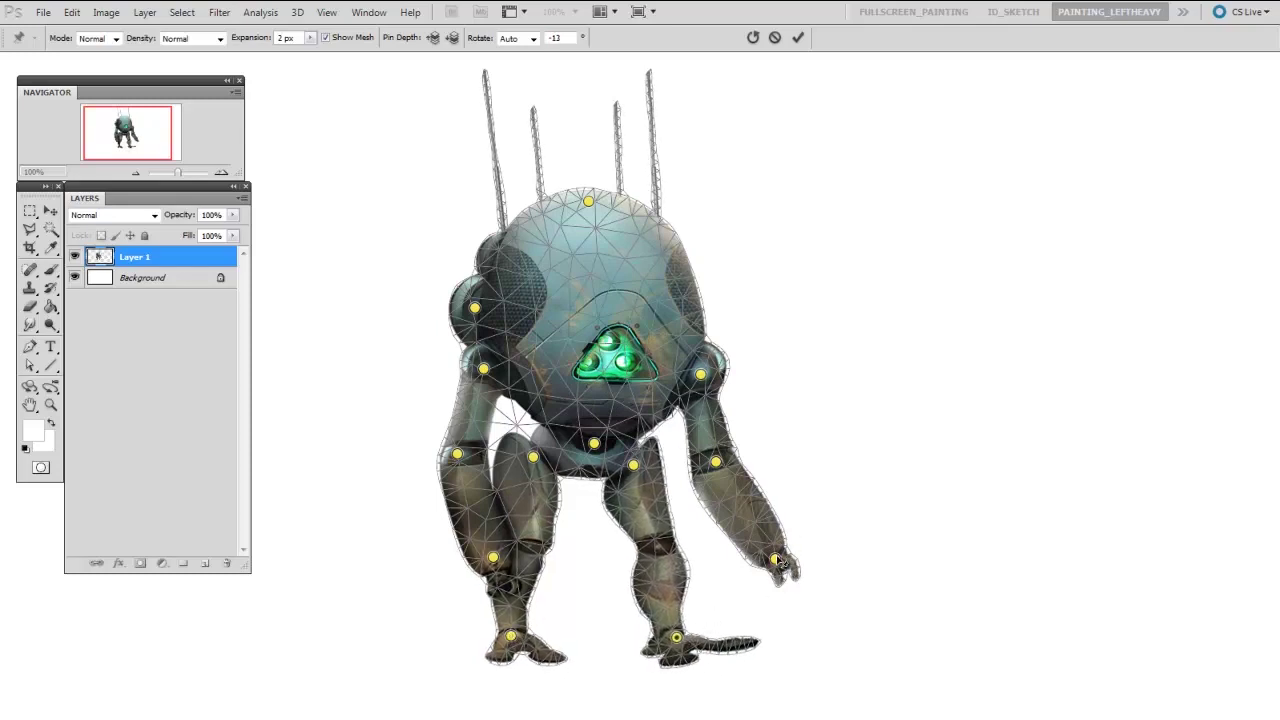
Step: Swing the right forearm up and outward, nudging the elbow right to shape the bend
left_click_drag(776, 559, 805, 519)
left_click_drag(719, 461, 724, 458)
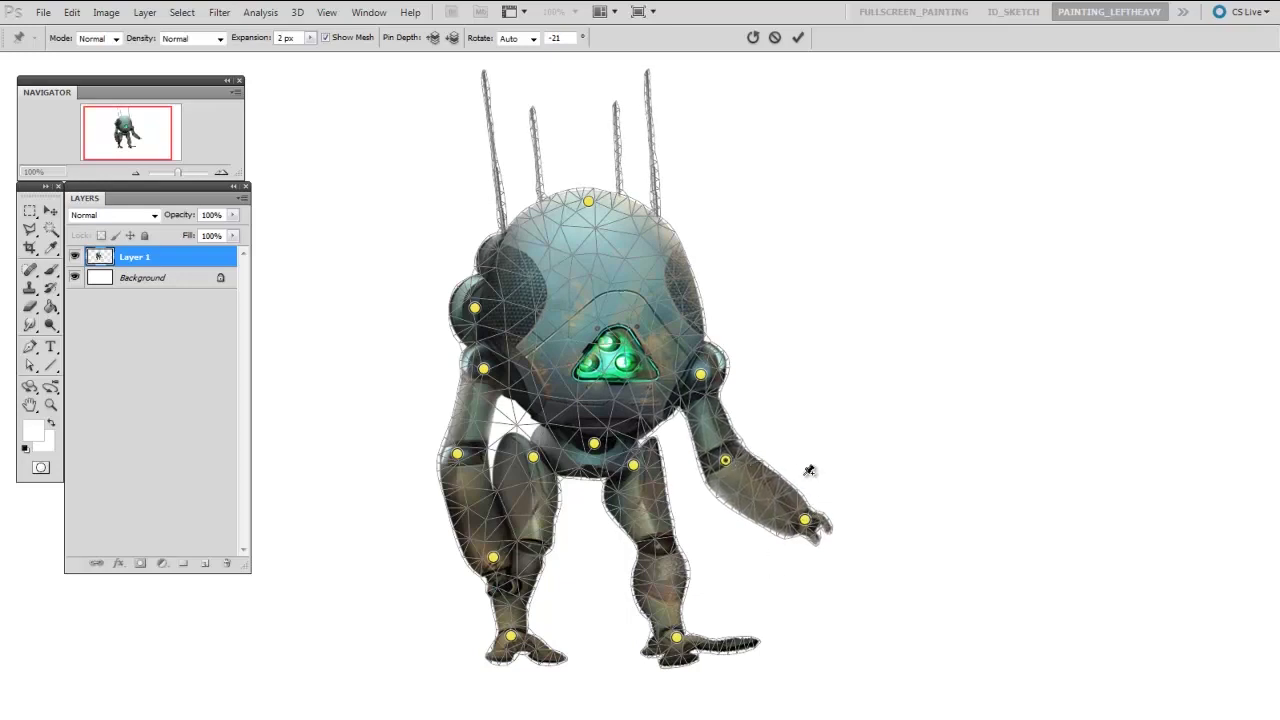
mouse_move(806, 520)
left_mouse_down()
mouse_move(764, 555)
mouse_move(802, 516)
left_mouse_up()
left_click(703, 374)
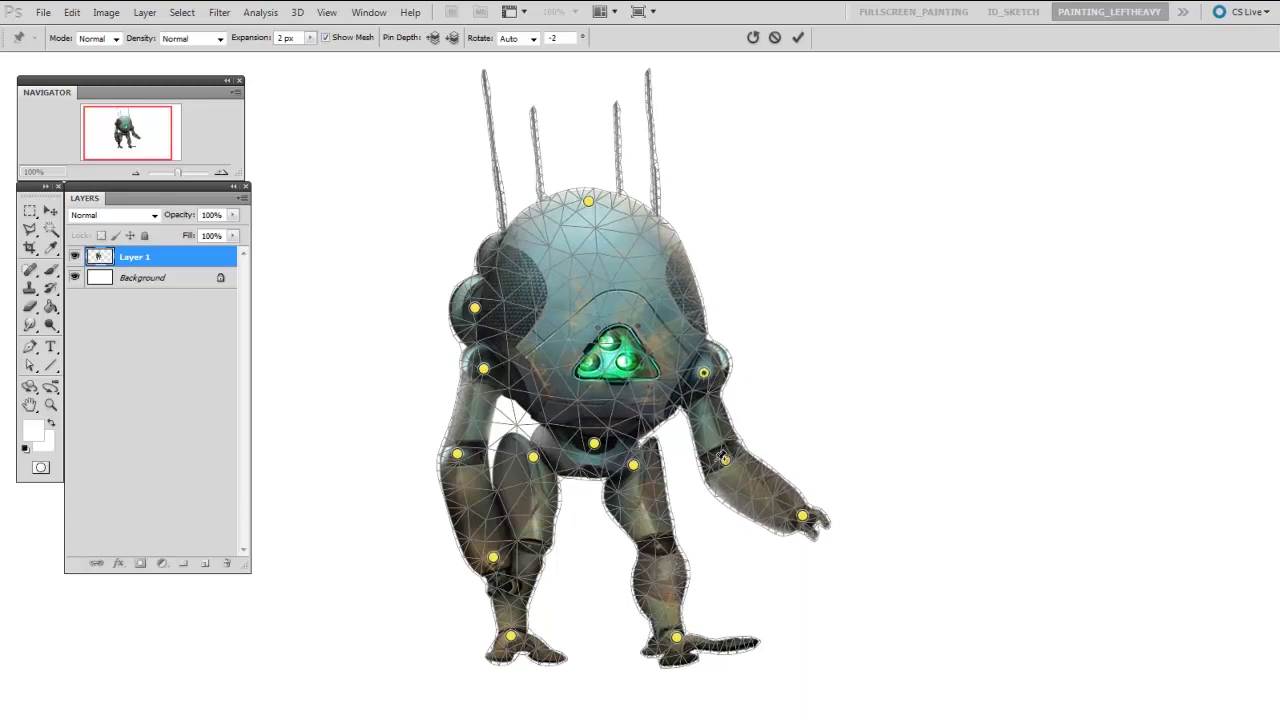
left_click_drag(725, 460, 731, 459)
mouse_move(818, 520)
left_mouse_down()
mouse_move(834, 492)
mouse_move(809, 517)
left_mouse_up()
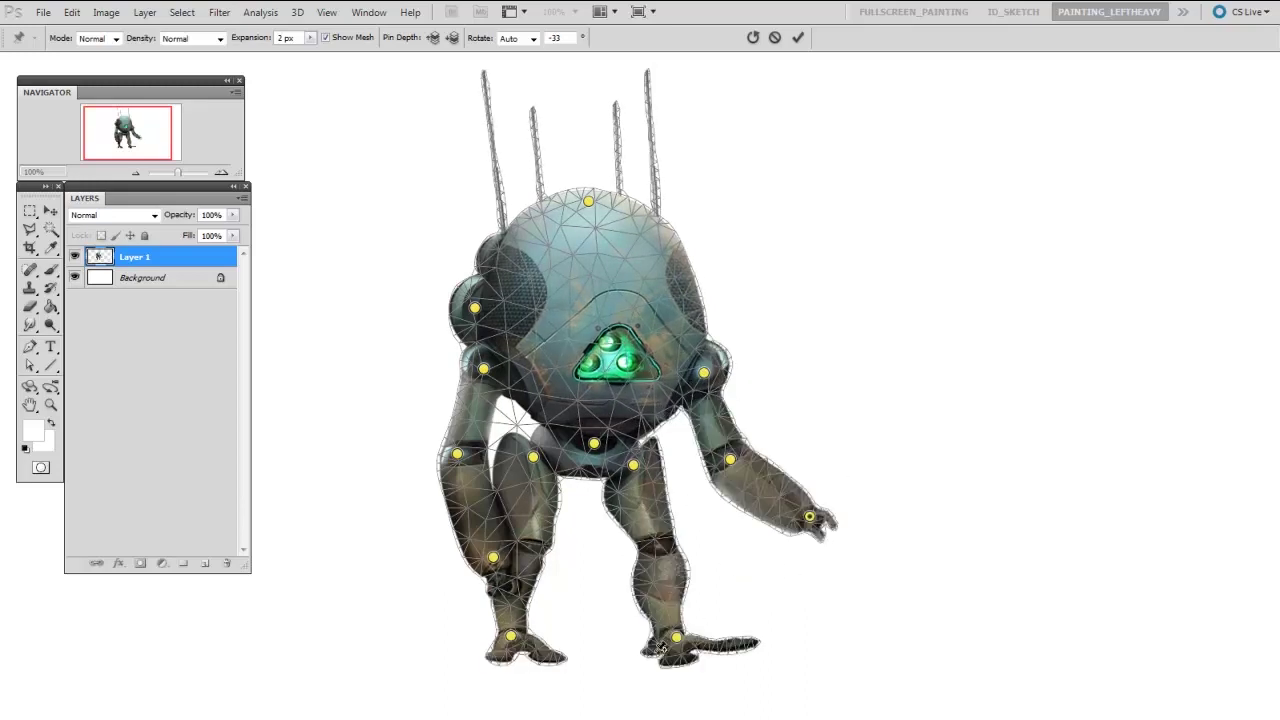
Step: Settle both feet back in place and raise the forearm further outward to near horizontal
mouse_move(677, 637)
left_mouse_down()
mouse_move(652, 630)
mouse_move(654, 646)
left_mouse_up()
left_click_drag(510, 636, 510, 648)
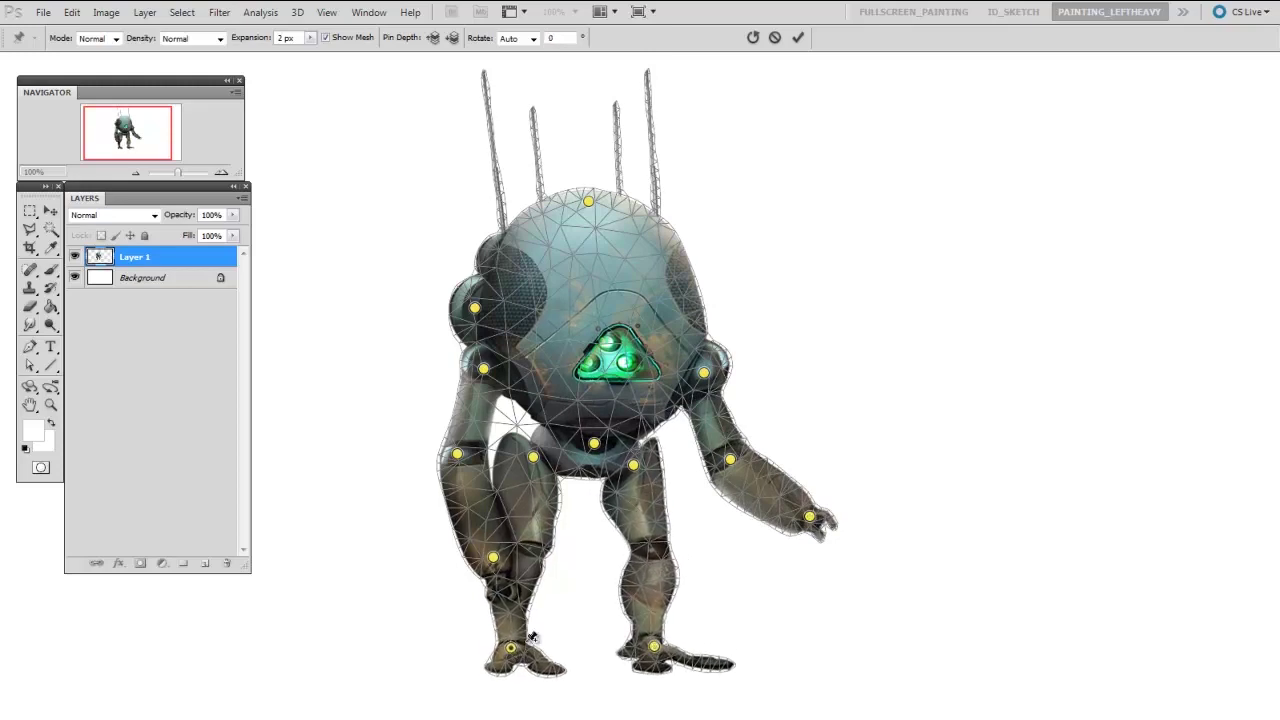
left_click_drag(812, 520, 799, 531)
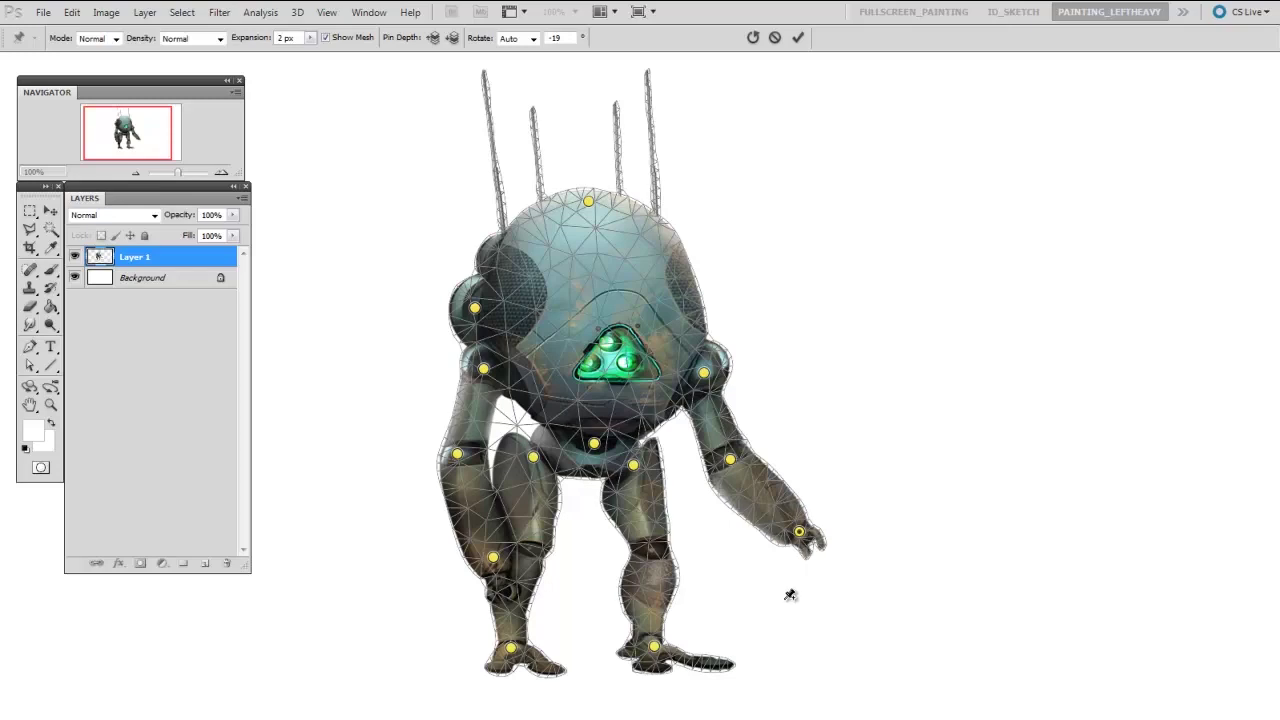
left_click_drag(731, 460, 738, 452)
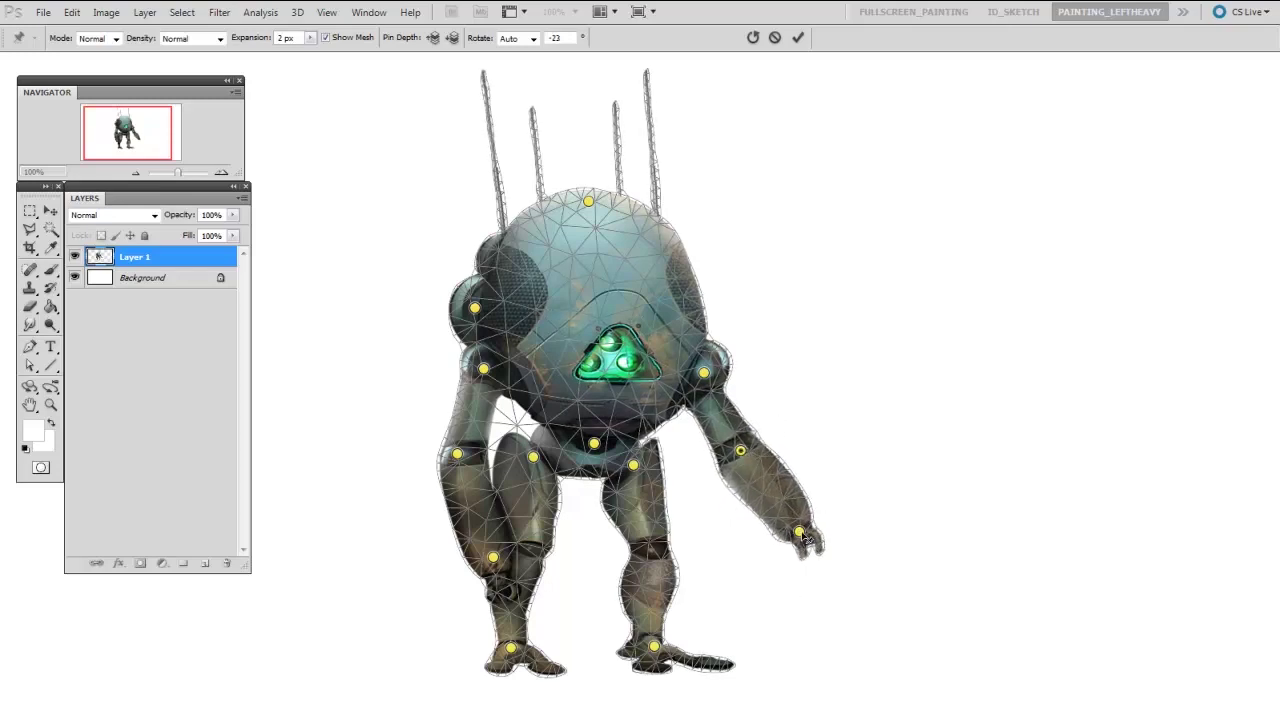
left_click_drag(800, 532, 845, 461)
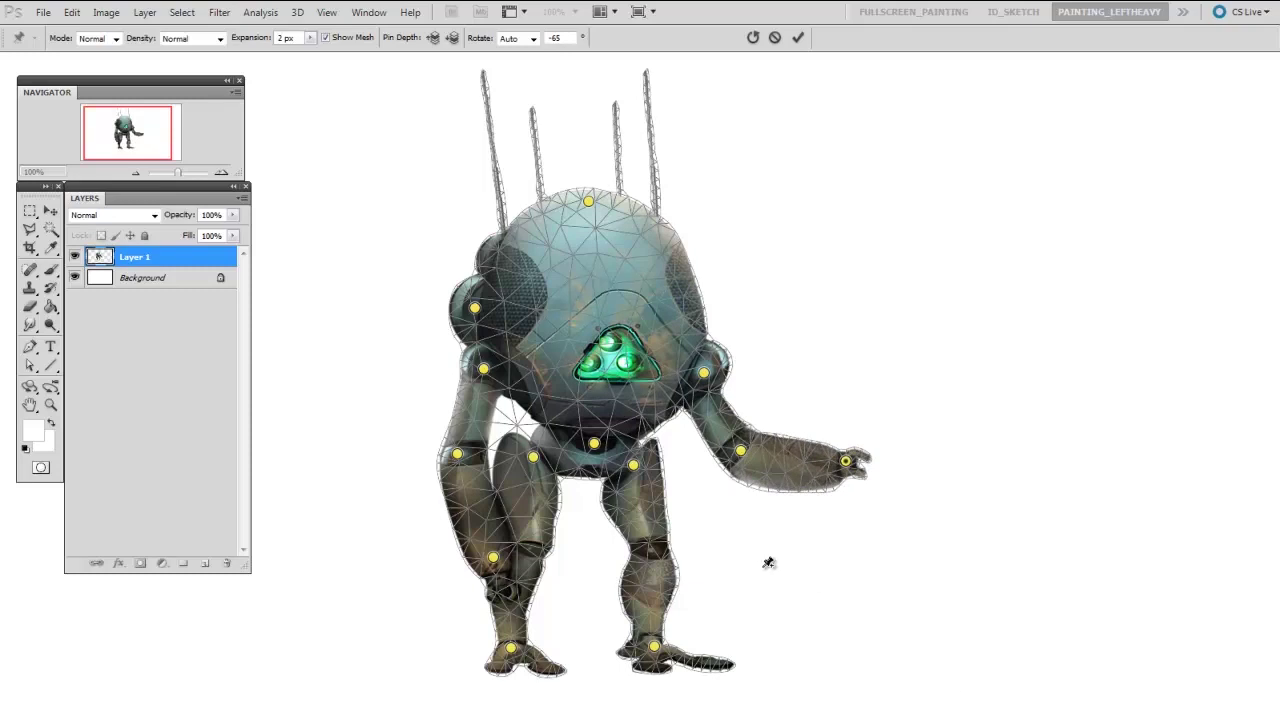
Step: Commit the puppet warp pose and drag the robot toward the right side of the canvas
key("Escape")
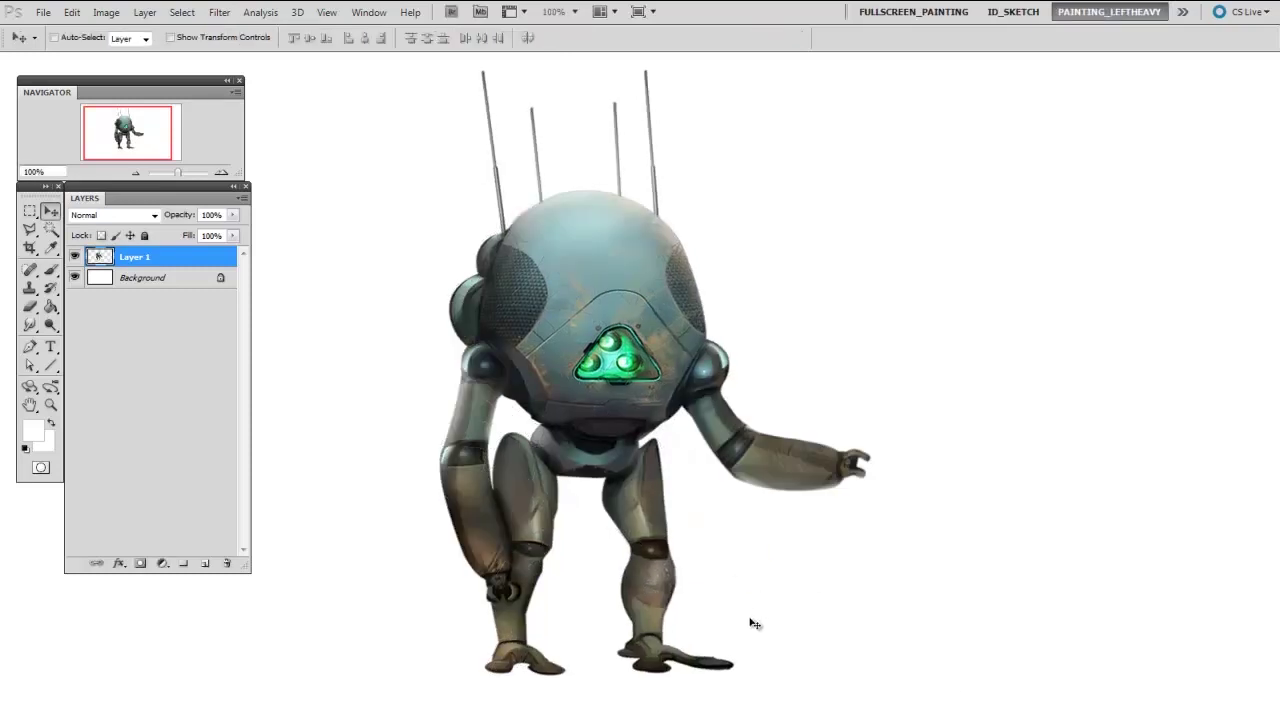
left_click_drag(596, 355, 895, 345)
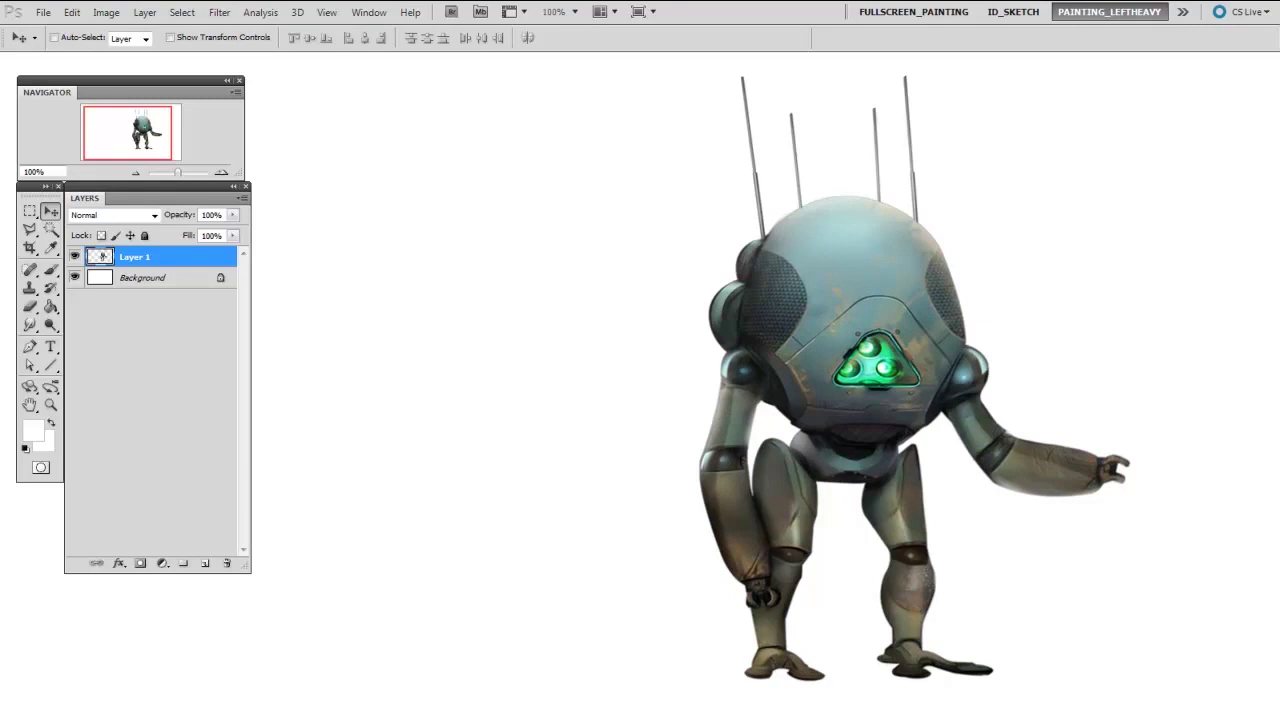